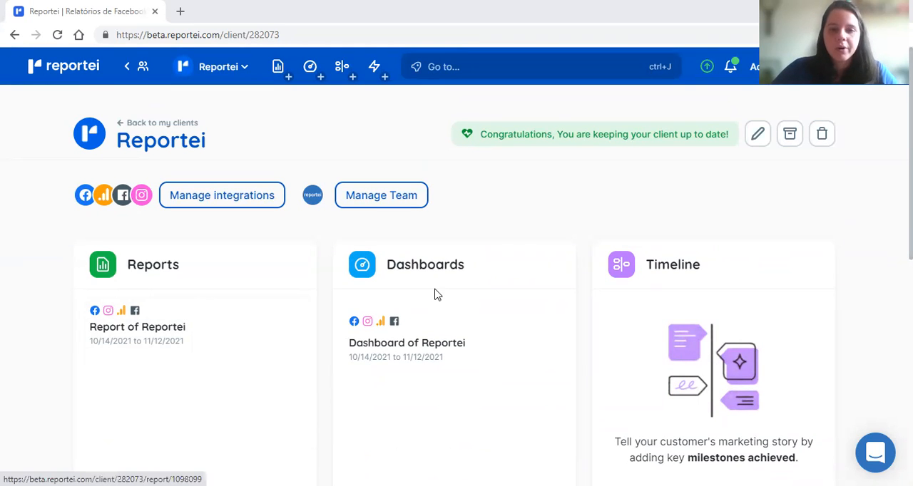
# Step: Start creating a new report automation for the Reportei client
pyautogui.scroll(-5, 202, 319)
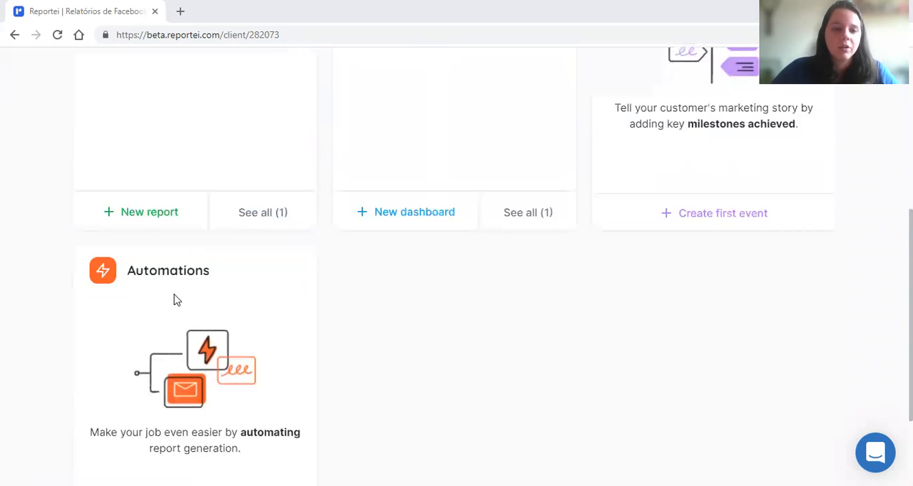
pyautogui.scroll(-2, 316, 310)
pyautogui.click(176, 412)
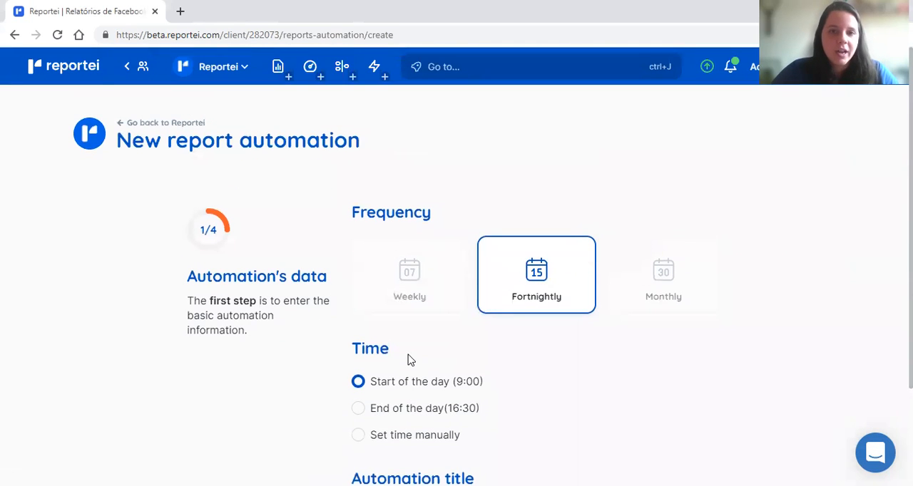
# Step: Set the report automation's frequency to Monthly
pyautogui.scroll(-1, 788, 300)
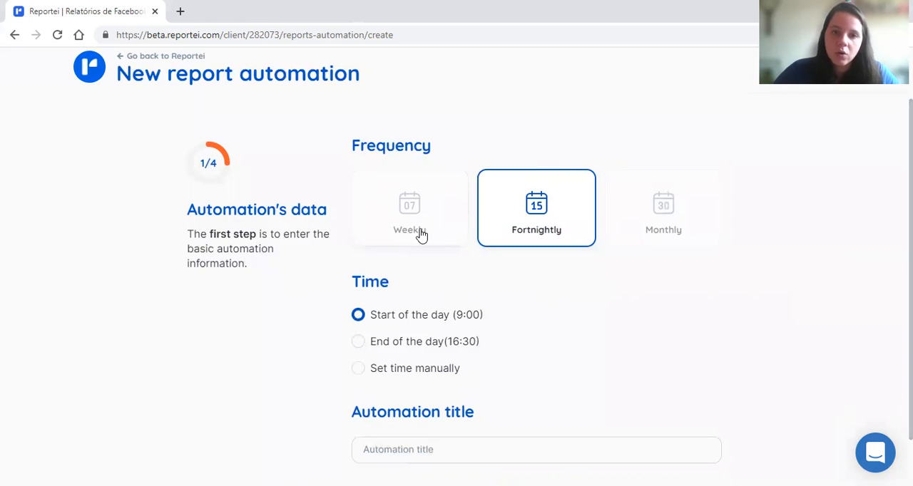
pyautogui.click(689, 216)
pyautogui.scroll(-2, 749, 239)
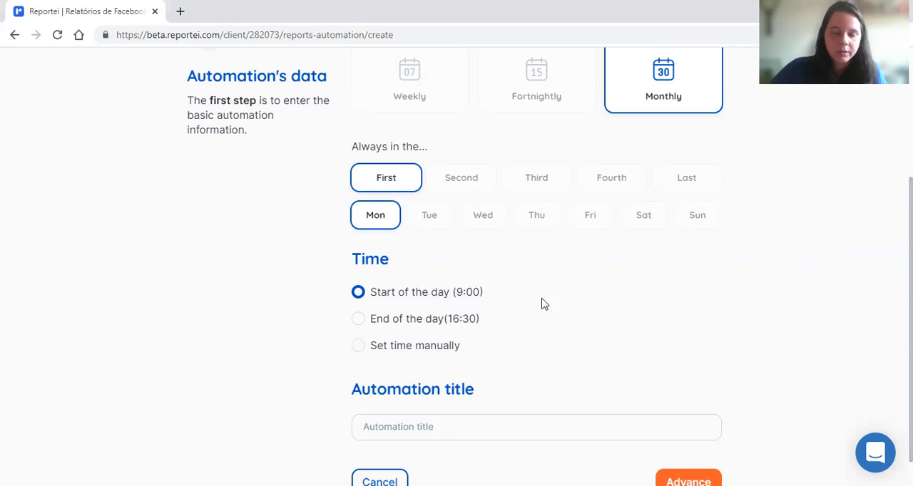
pyautogui.scroll(-1, 580, 311)
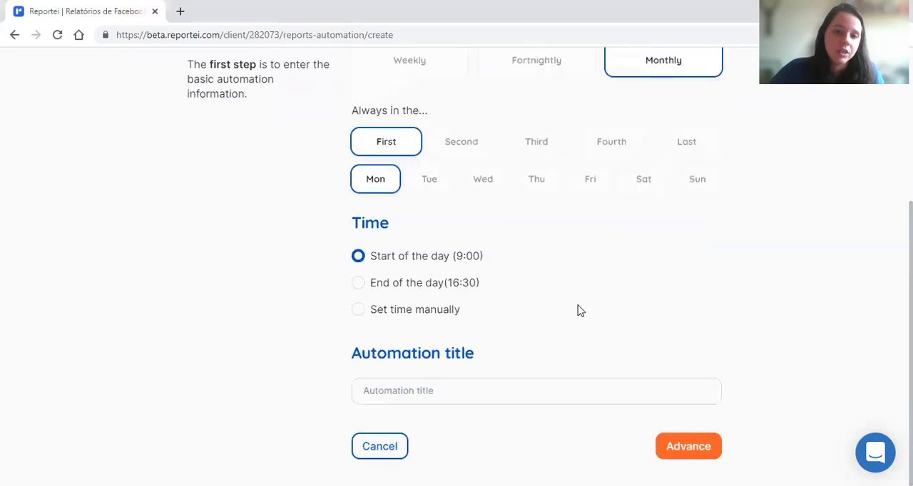
pyautogui.scroll(2, 591, 368)
pyautogui.scroll(-2, 550, 344)
# Step: Title the automation "Monthly - Reportei" and advance to the template selection
pyautogui.click(504, 393)
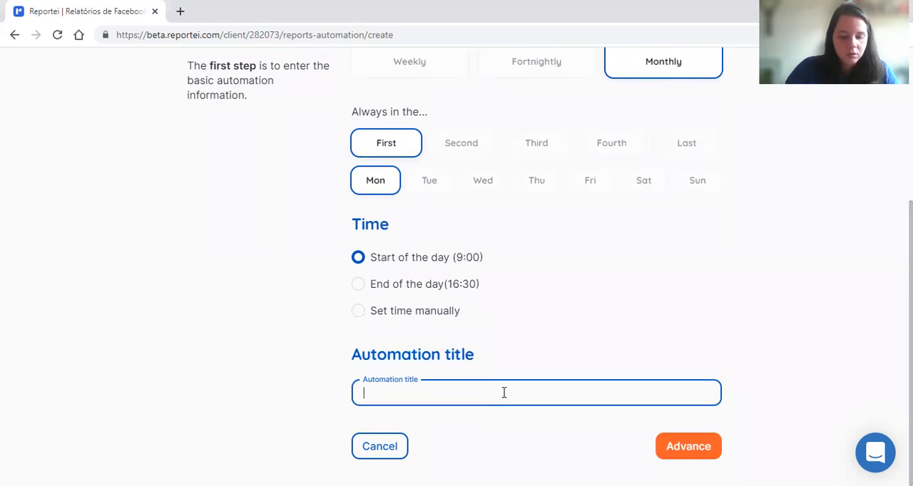
pyautogui.write('Month')
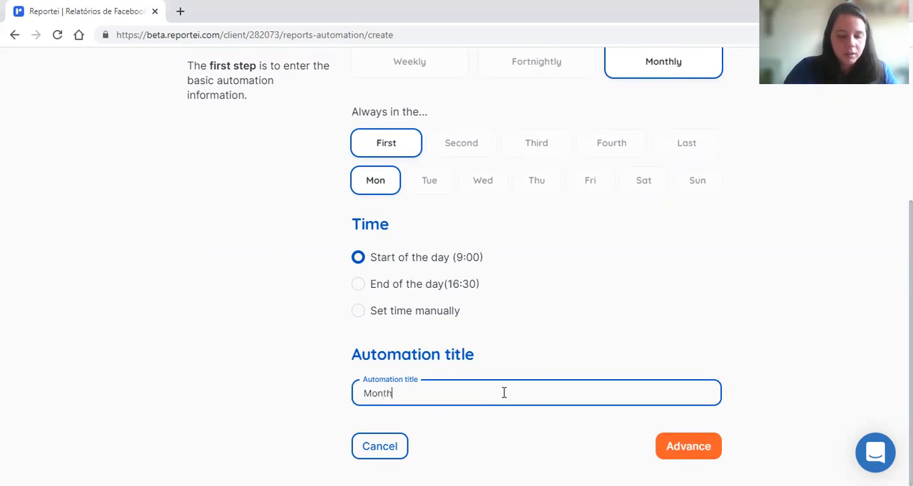
pyautogui.write('ly - Reportei')
pyautogui.press('BackSpace')
pyautogui.write('i')
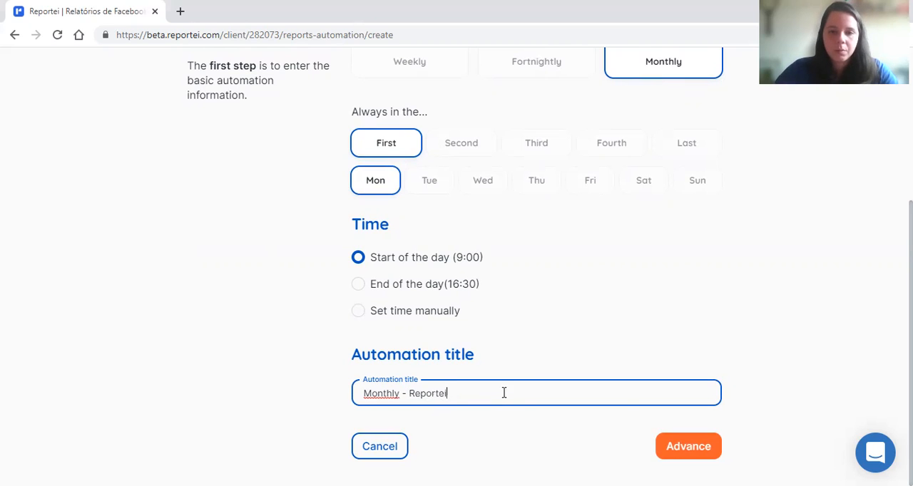
pyautogui.click(673, 452)
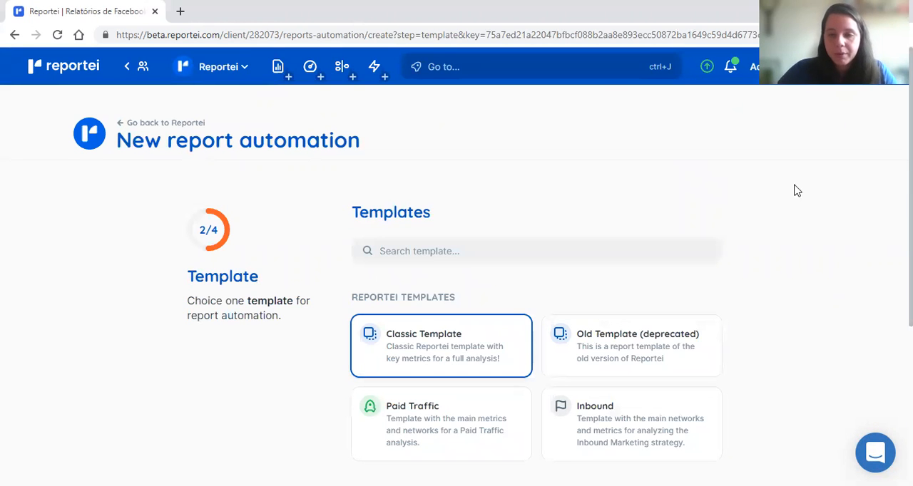
# Step: Look through the available templates and continue with the Classic Template
pyautogui.scroll(-1, 863, 260)
pyautogui.scroll(-2, 607, 264)
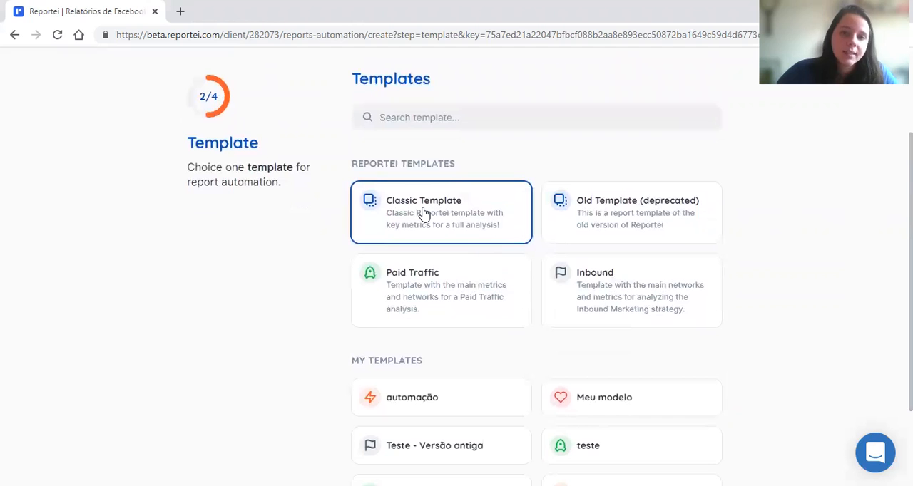
pyautogui.scroll(-1, 424, 214)
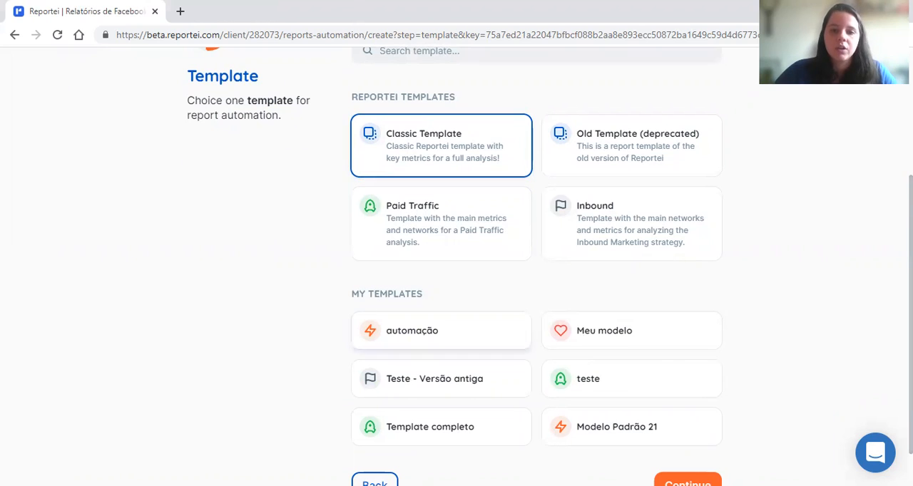
pyautogui.scroll(-1, 671, 421)
pyautogui.click(698, 436)
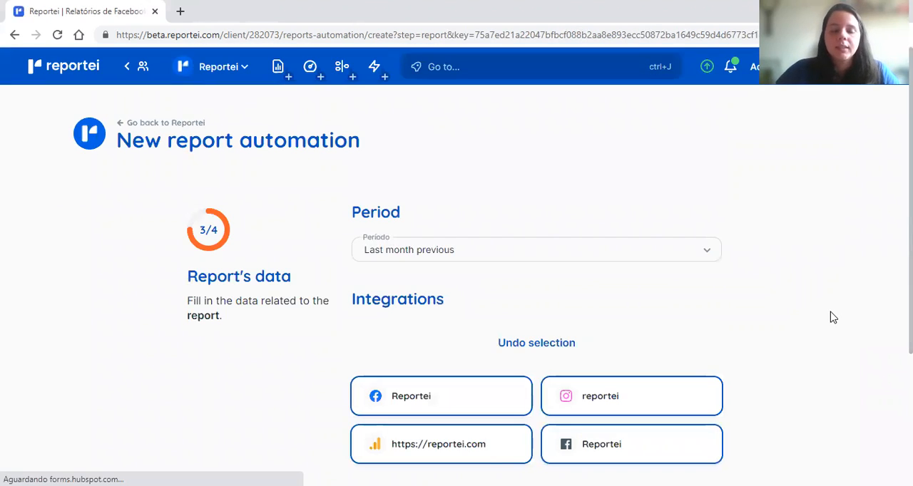
# Step: View the available period options for the automated report
pyautogui.scroll(-1, 836, 315)
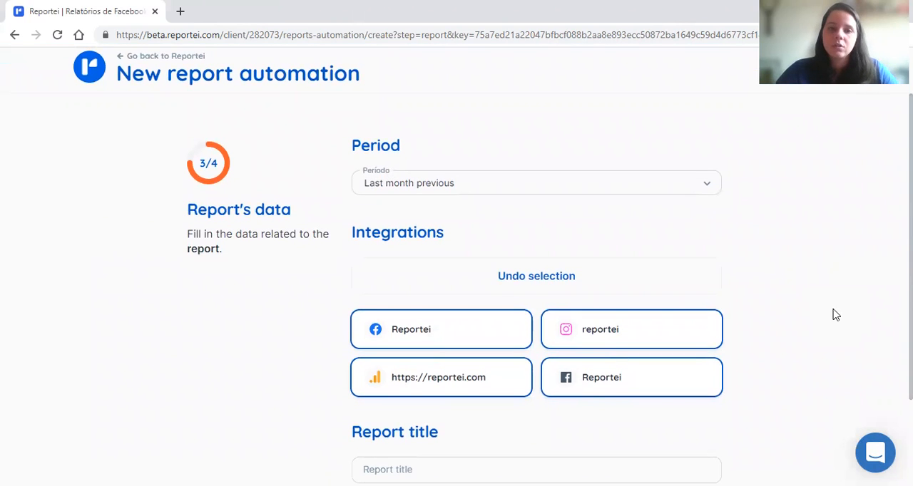
pyautogui.click(703, 182)
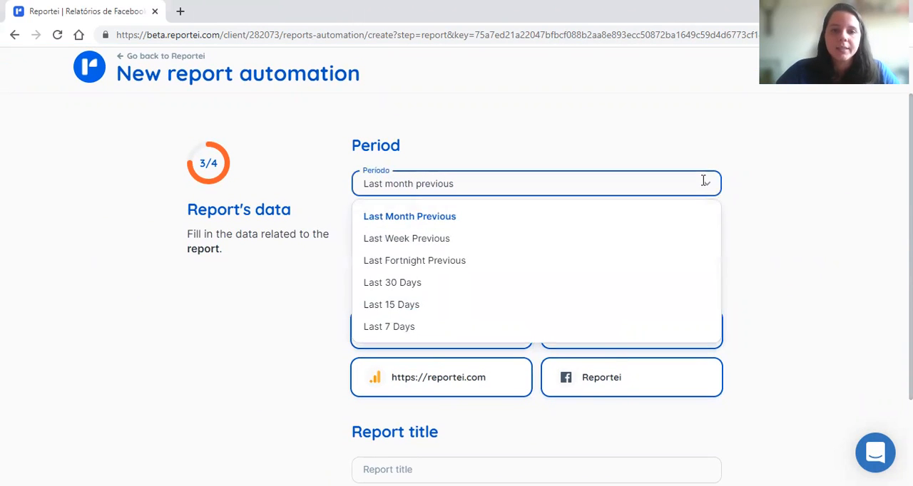
pyautogui.click(790, 211)
# Step: Clear the integration selection and include only the Facebook page and Instagram integrations in the report
pyautogui.scroll(-2, 792, 214)
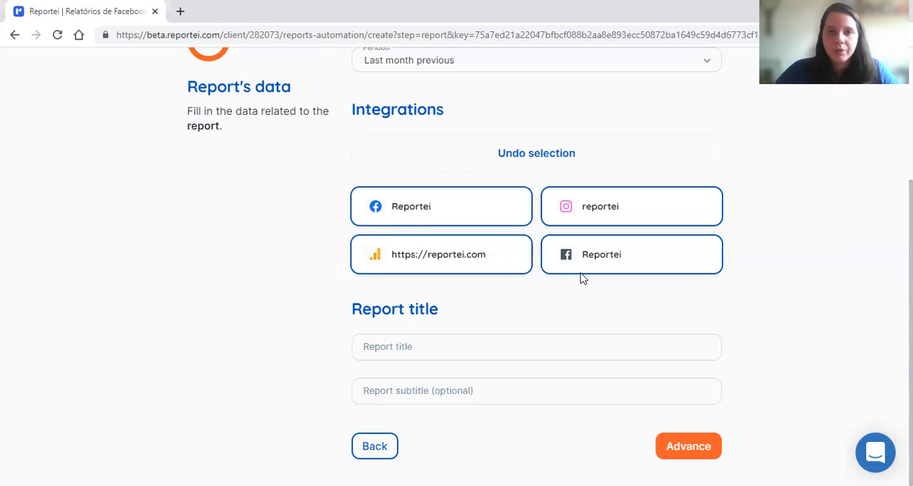
pyautogui.click(529, 157)
pyautogui.click(481, 200)
pyautogui.click(616, 215)
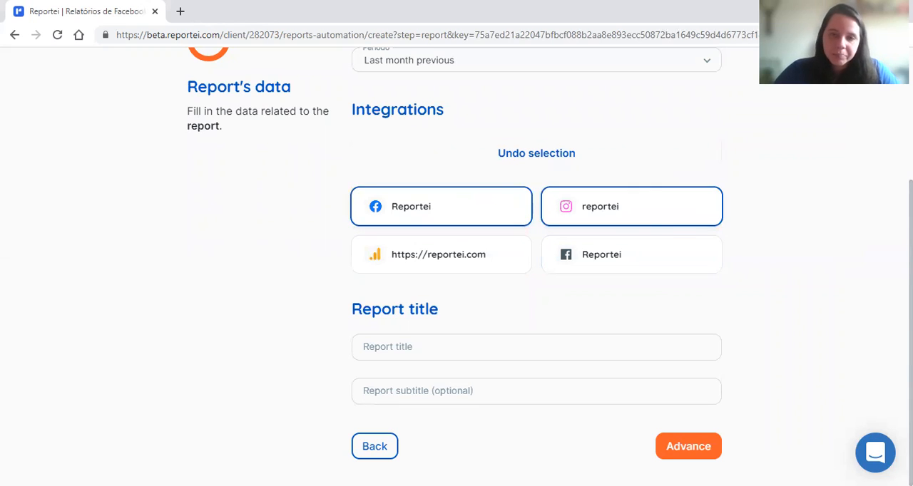
# Step: Title the report "FB and IG report - Monthly" and advance to the notification settings
pyautogui.click(484, 349)
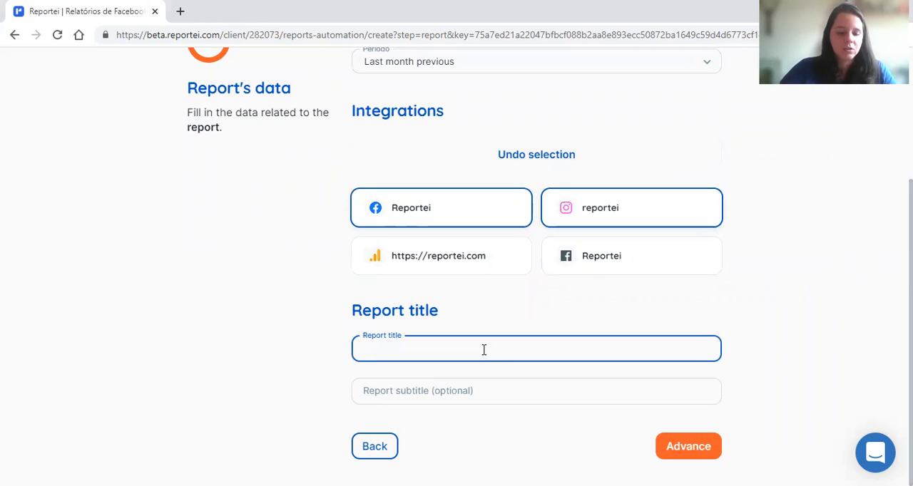
pyautogui.write('FB ')
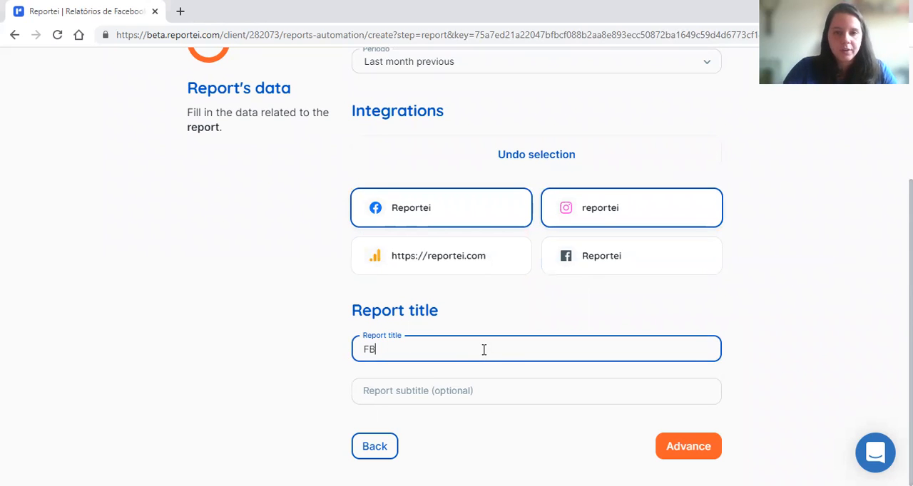
pyautogui.write('and IG')
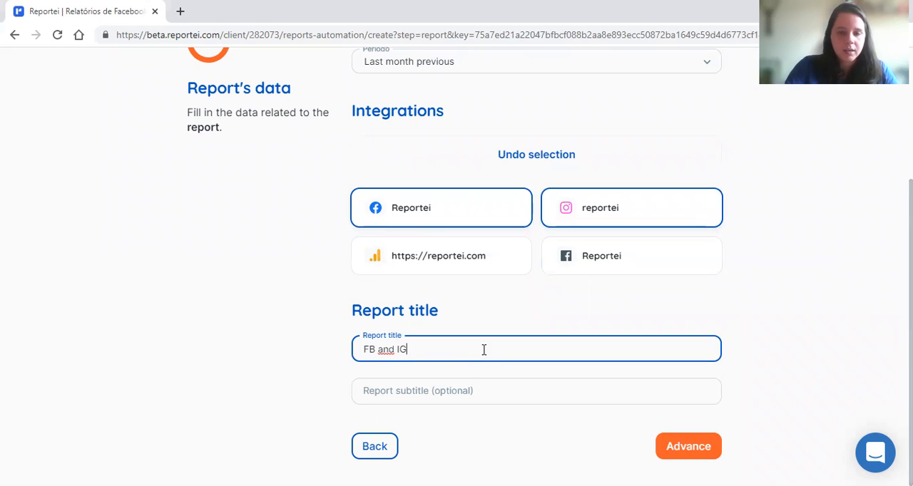
pyautogui.write(' re')
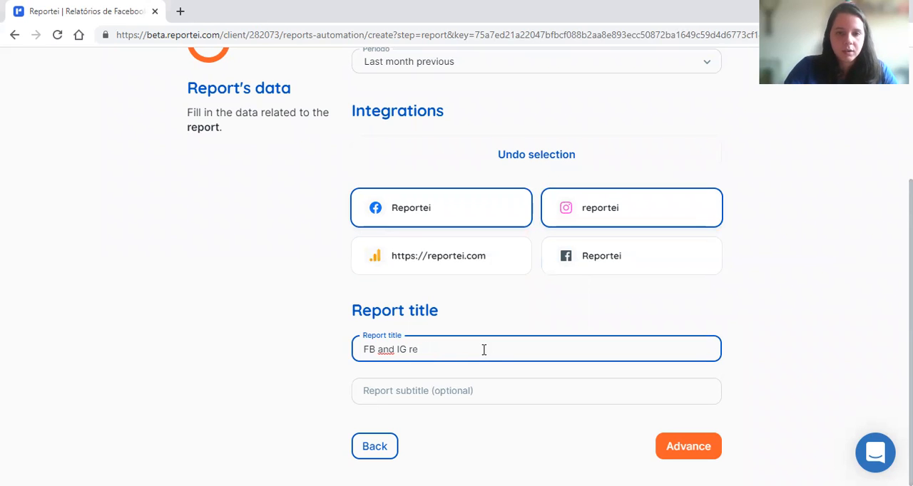
pyautogui.write('´pr - Monthly')
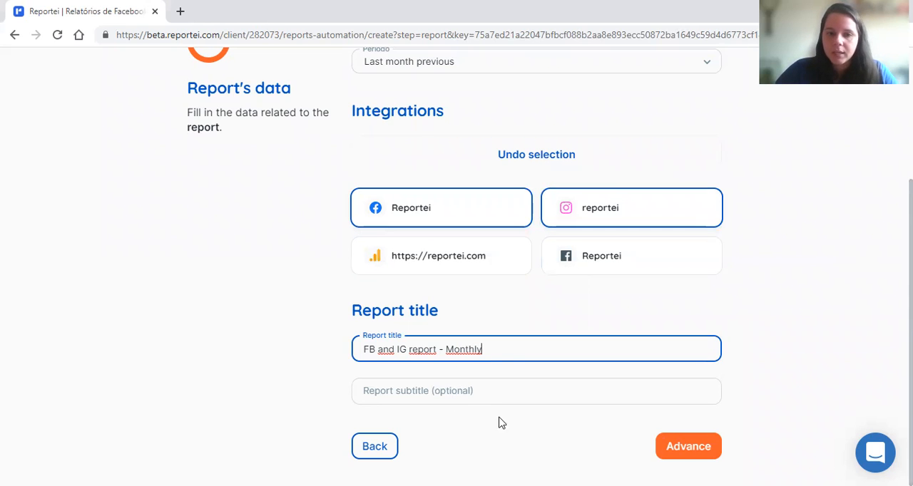
pyautogui.click(685, 457)
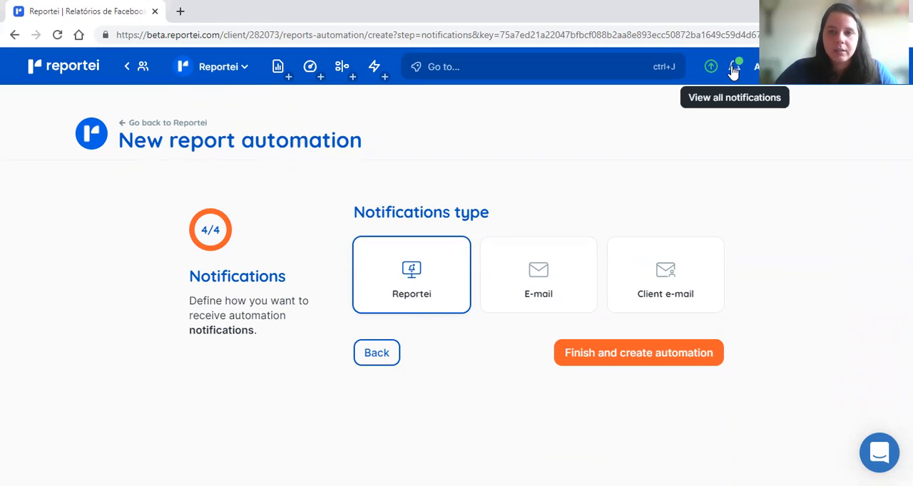
# Step: Try adding the E-mail and Client e-mail notification types, and deselect E-mail again
pyautogui.click(562, 288)
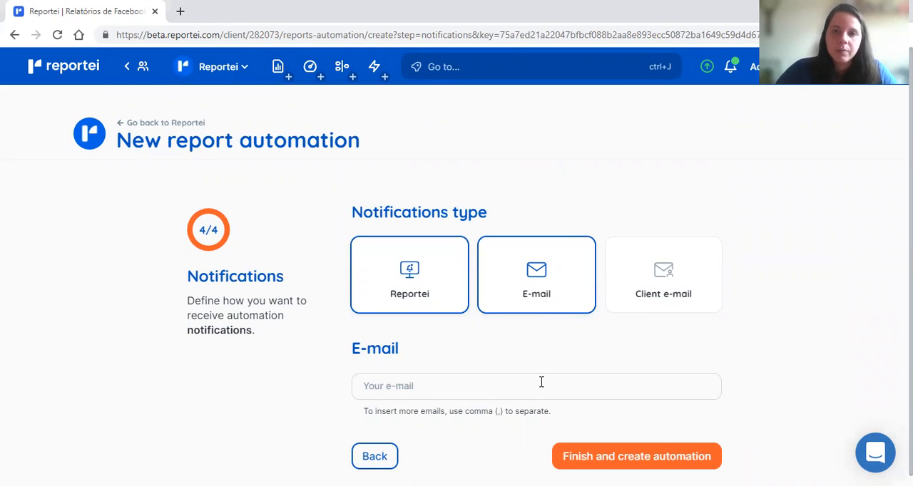
pyautogui.click(668, 314)
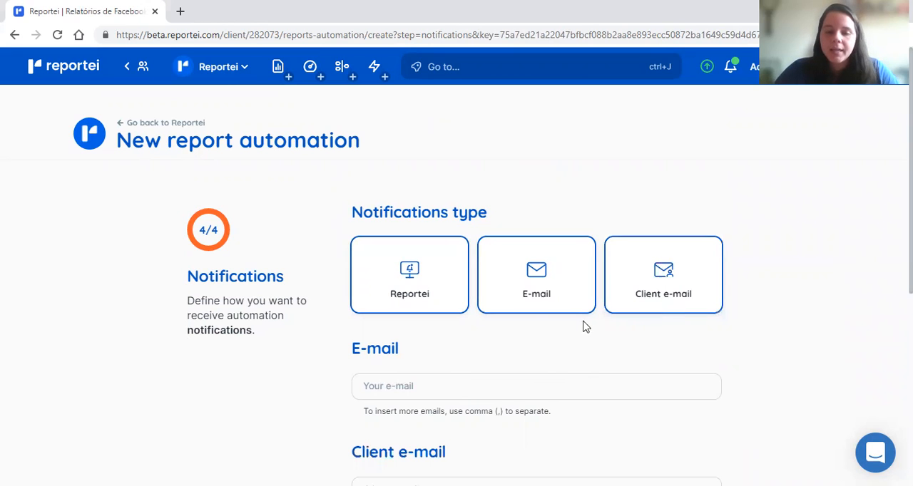
pyautogui.click(554, 308)
pyautogui.click(555, 306)
pyautogui.click(539, 308)
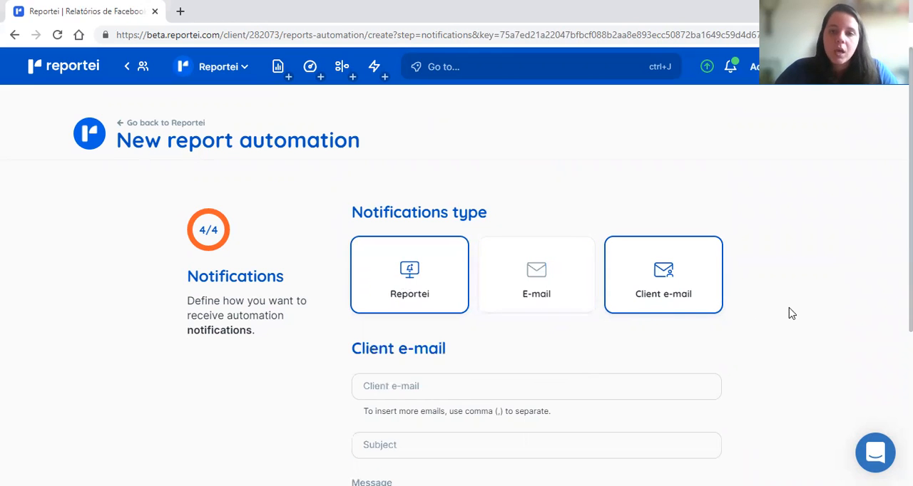
# Step: Look over the client e-mail's subject, message and reply-to fields, and deselect the Client e-mail notification
pyautogui.scroll(-3, 570, 322)
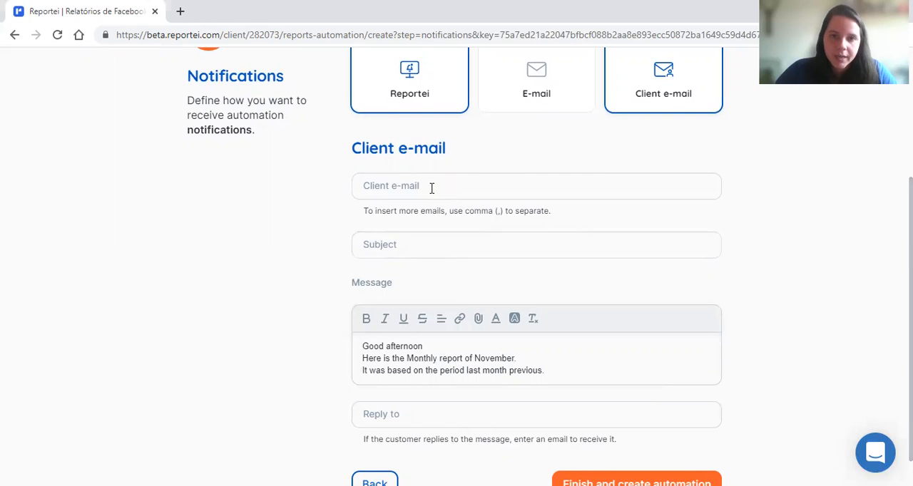
pyautogui.scroll(-1, 432, 188)
pyautogui.click(402, 210)
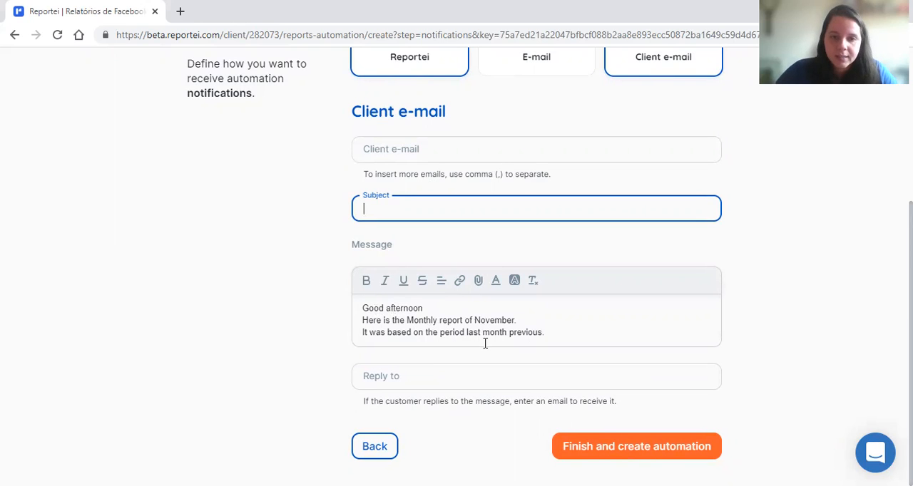
pyautogui.click(399, 381)
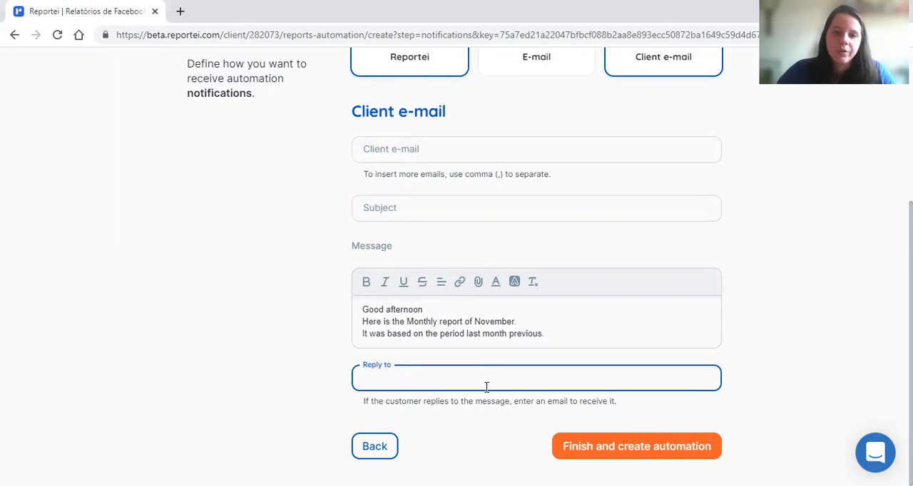
pyautogui.scroll(2, 486, 388)
pyautogui.click(638, 190)
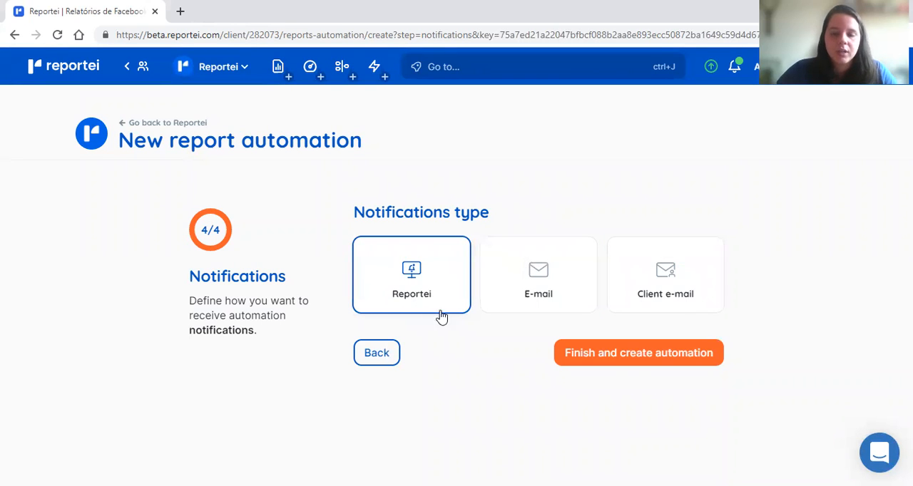
# Step: Finish creating the Monthly - Reportei automation and turn it on
pyautogui.click(637, 360)
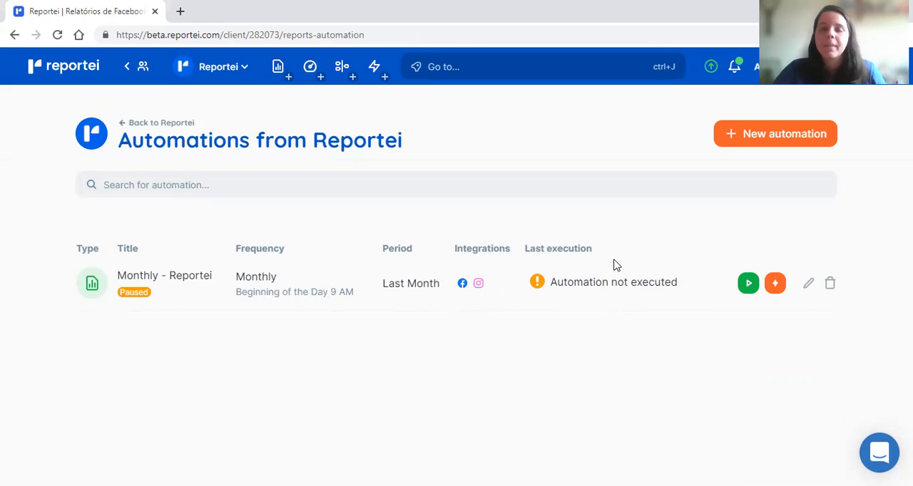
pyautogui.click(748, 284)
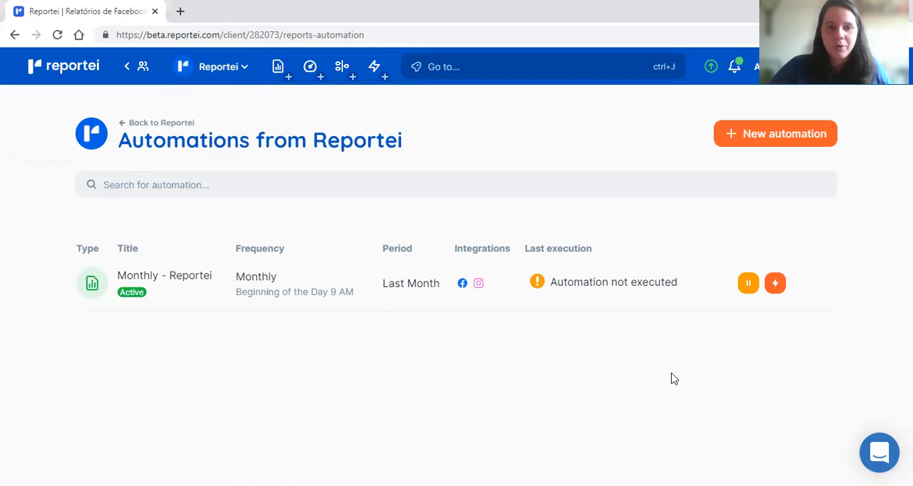
# Step: Run the Monthly - Reportei automation immediately and review the generated FB and IG report - Monthly
pyautogui.click(777, 291)
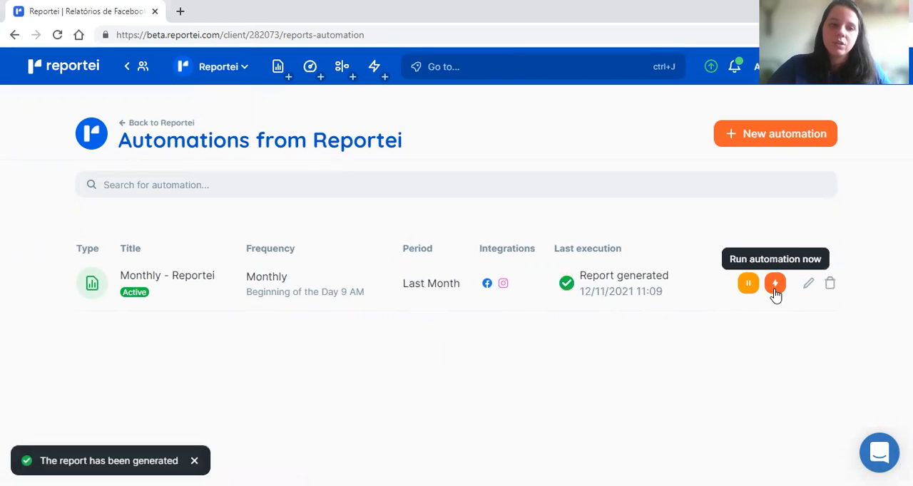
pyautogui.click(148, 131)
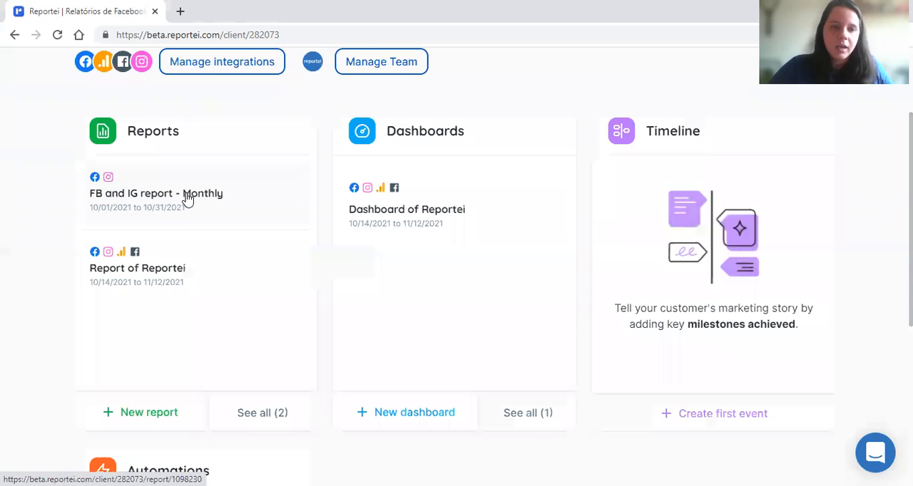
pyautogui.click(187, 200)
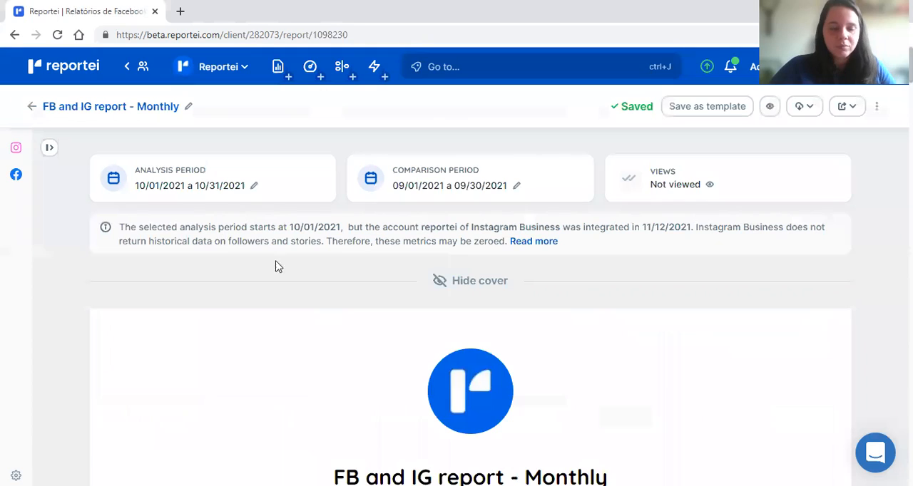
pyautogui.scroll(-5, 514, 267)
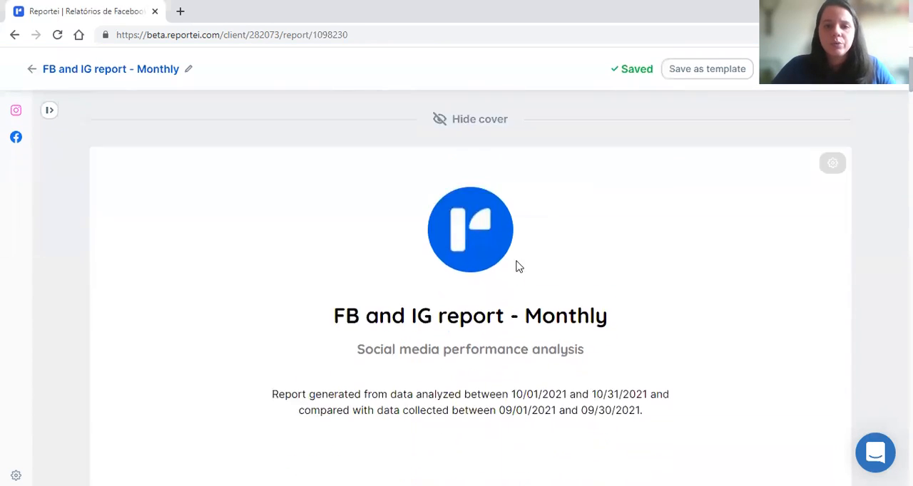
pyautogui.scroll(-3, 619, 256)
pyautogui.scroll(10, 619, 256)
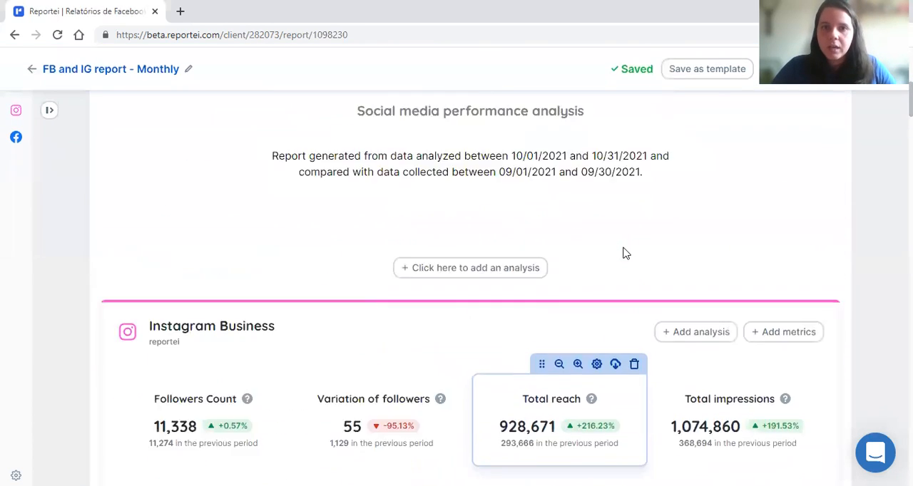
# Step: View the full list of the client's reports and return to the client overview
pyautogui.click(31, 109)
pyautogui.scroll(-3, 316, 298)
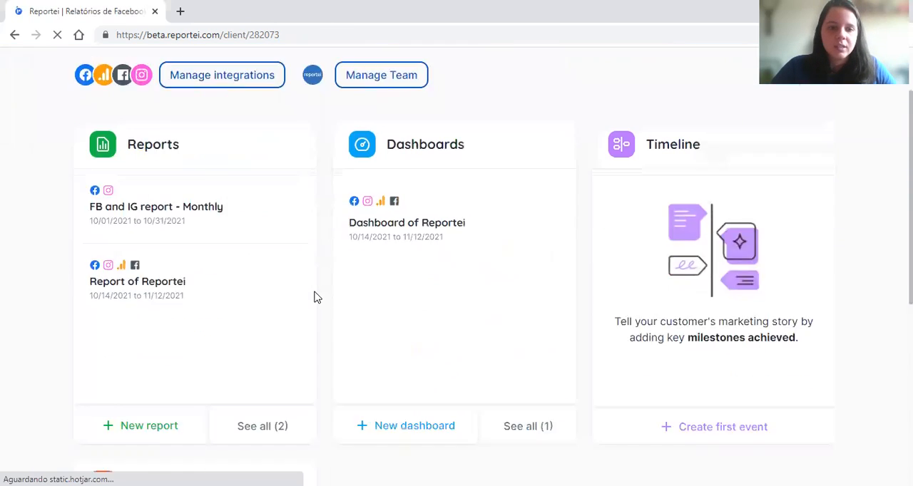
pyautogui.click(245, 360)
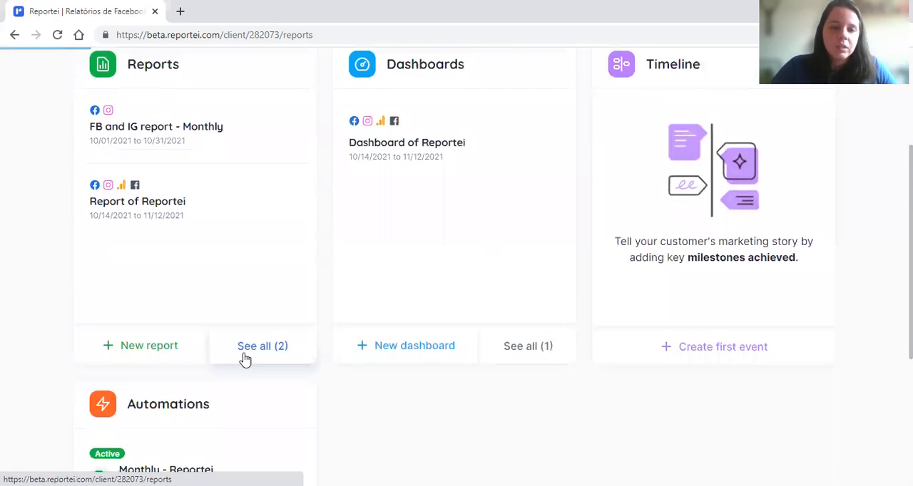
pyautogui.scroll(-1, 406, 421)
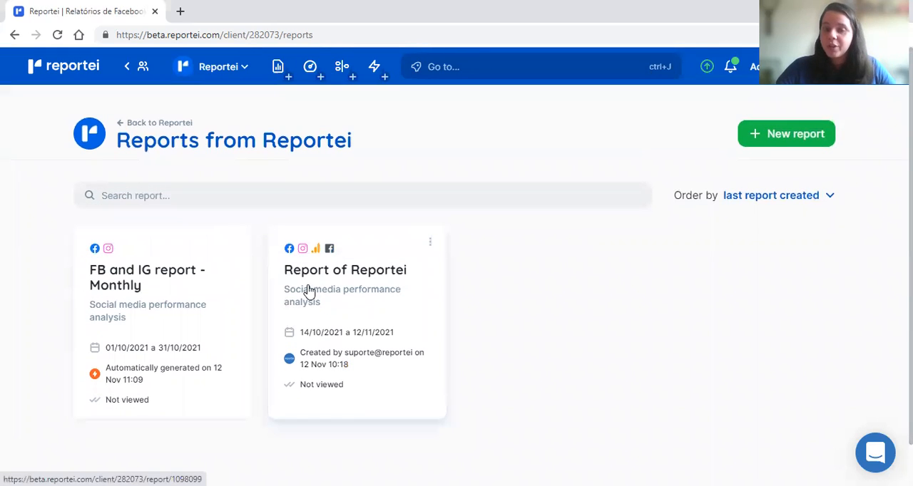
pyautogui.click(143, 130)
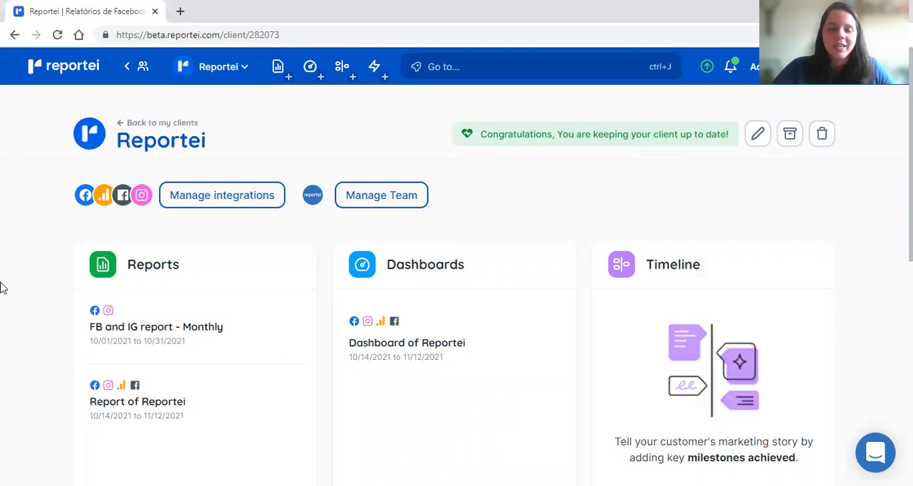